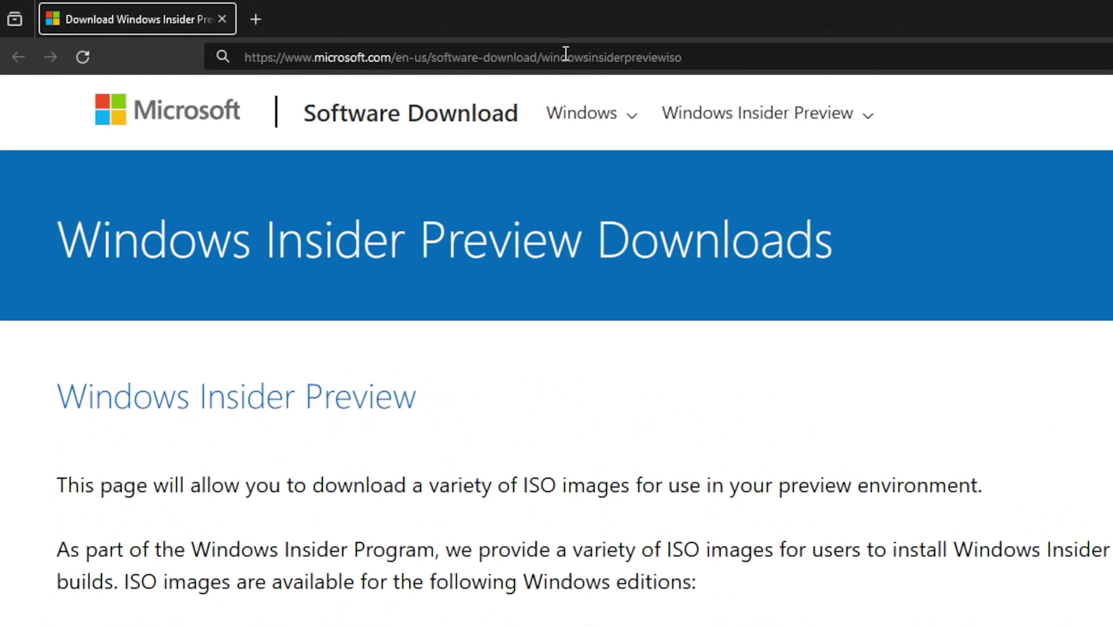
- Select and confirm the Windows 11 Insider Preview (Canary Channel) edition
click(565, 57)
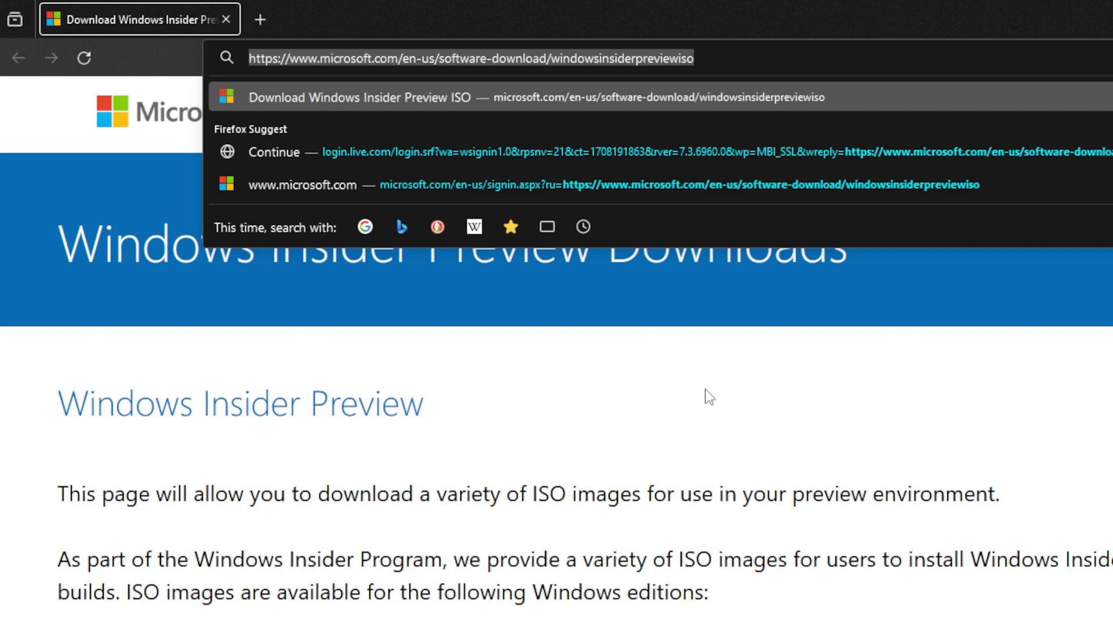
click(753, 396)
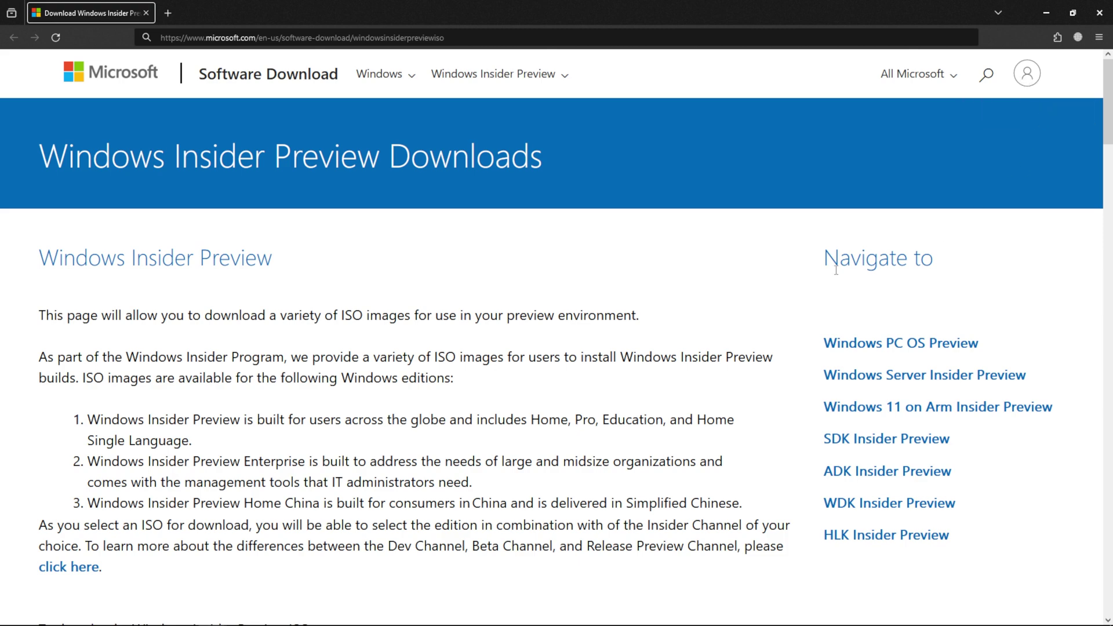
scroll(535, 266, down, 5)
scroll(534, 266, down, 5)
scroll(534, 266, down, 5)
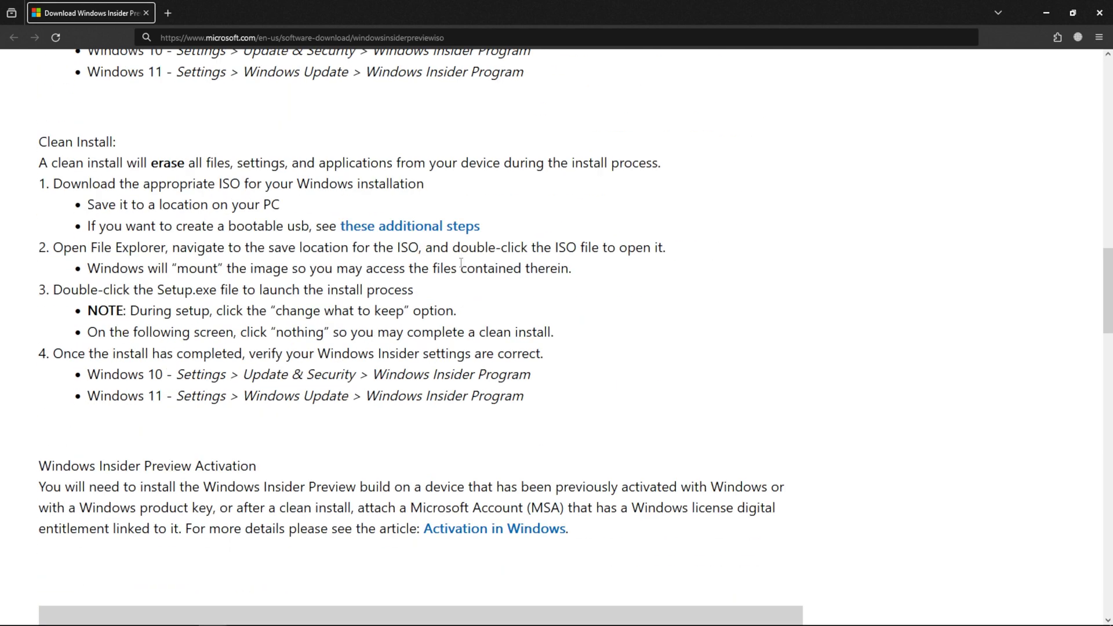
scroll(448, 258, down, 5)
scroll(448, 258, down, 5)
scroll(449, 258, down, 3)
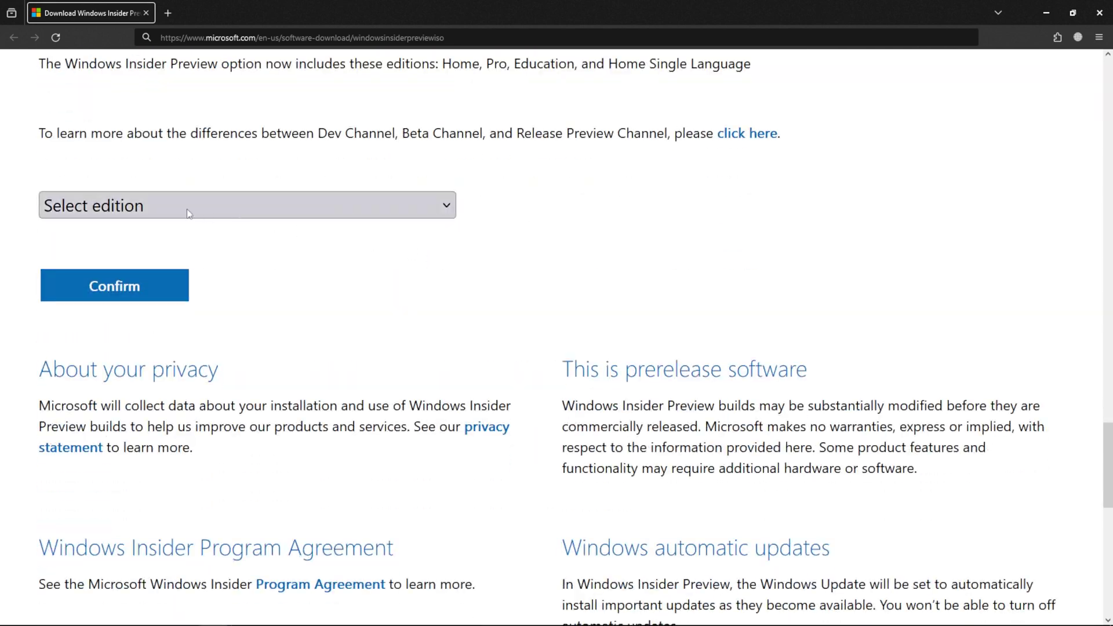
click(172, 207)
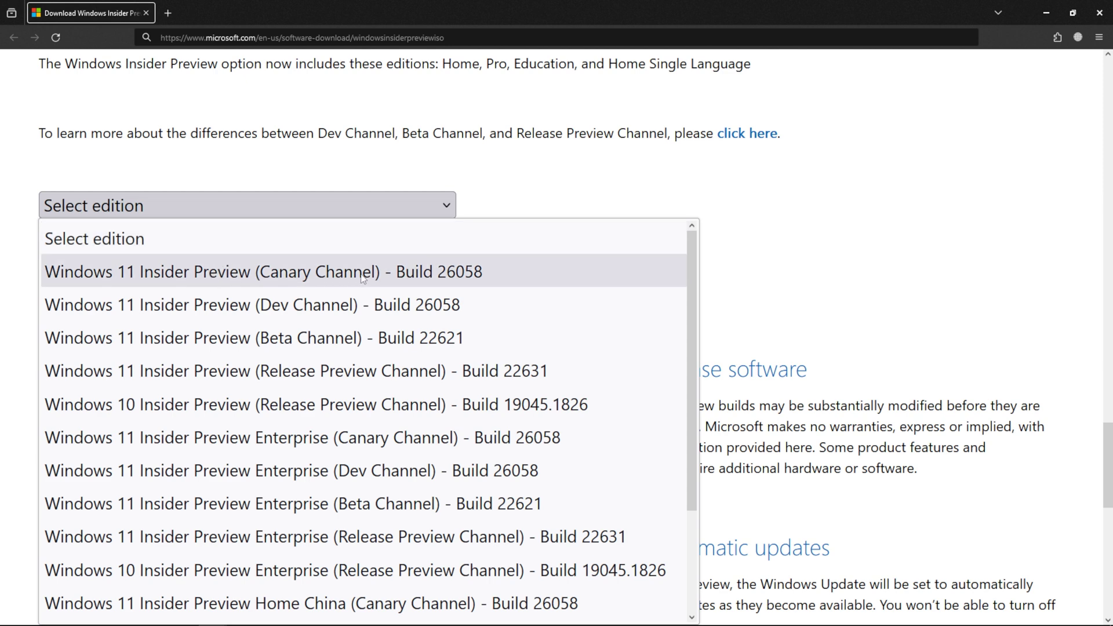
click(300, 277)
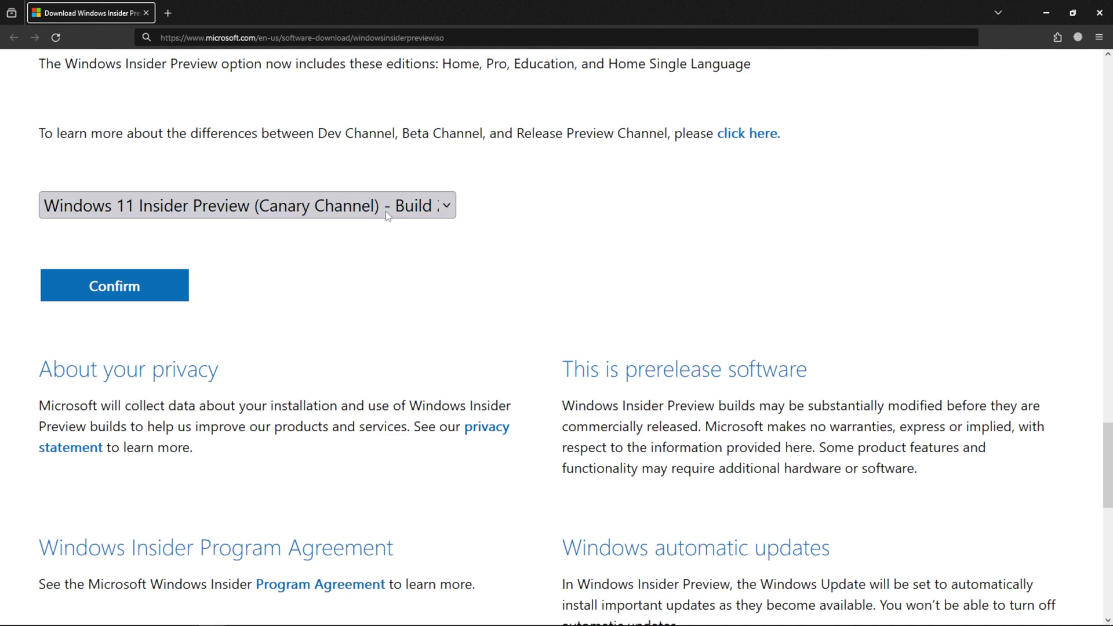
click(135, 300)
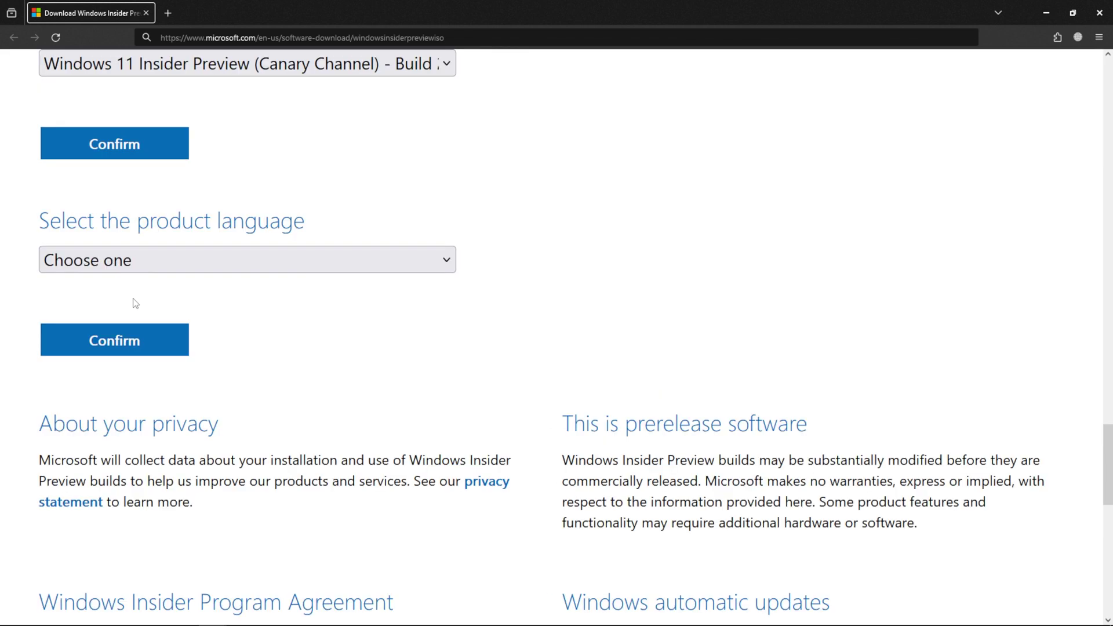
- Select and confirm English (United States) as the product language, revealing the Build 26058 link
click(142, 260)
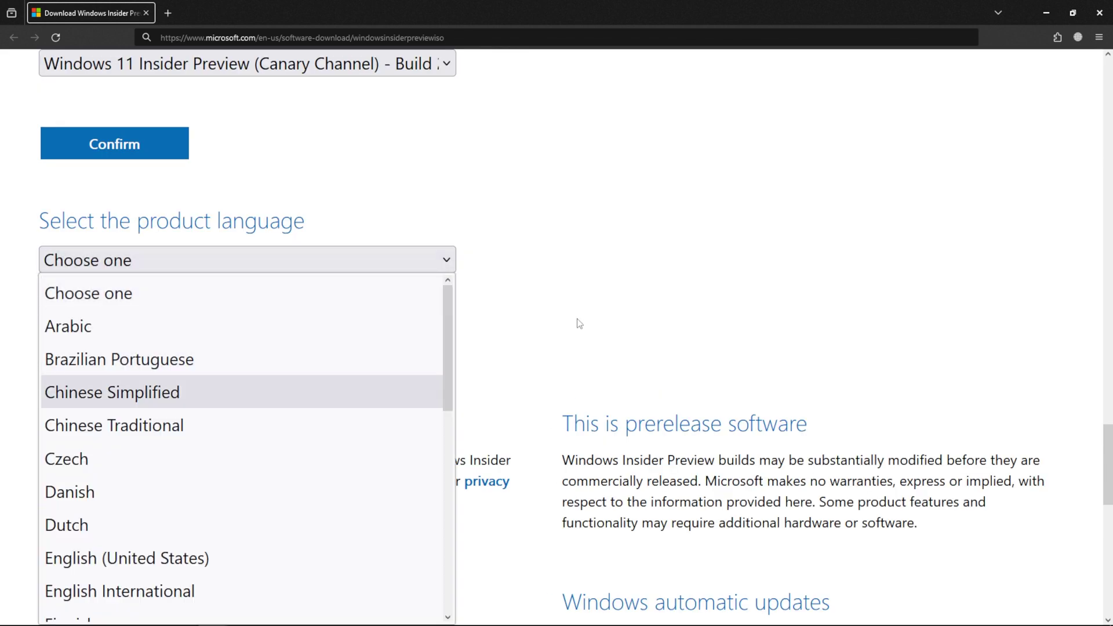
scroll(222, 537, down, 2)
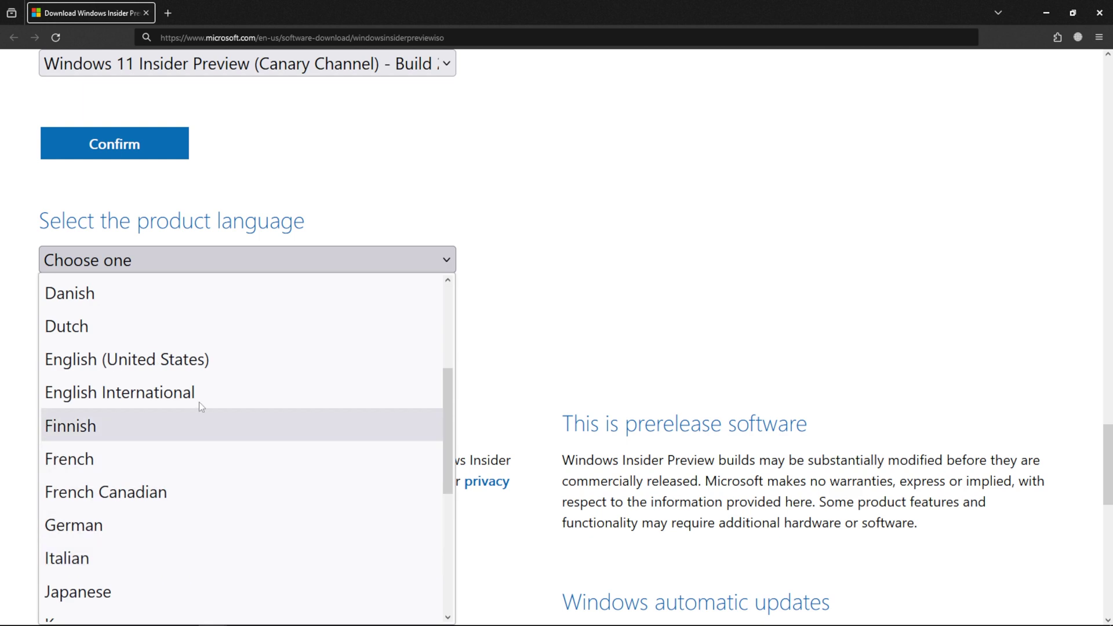
click(232, 356)
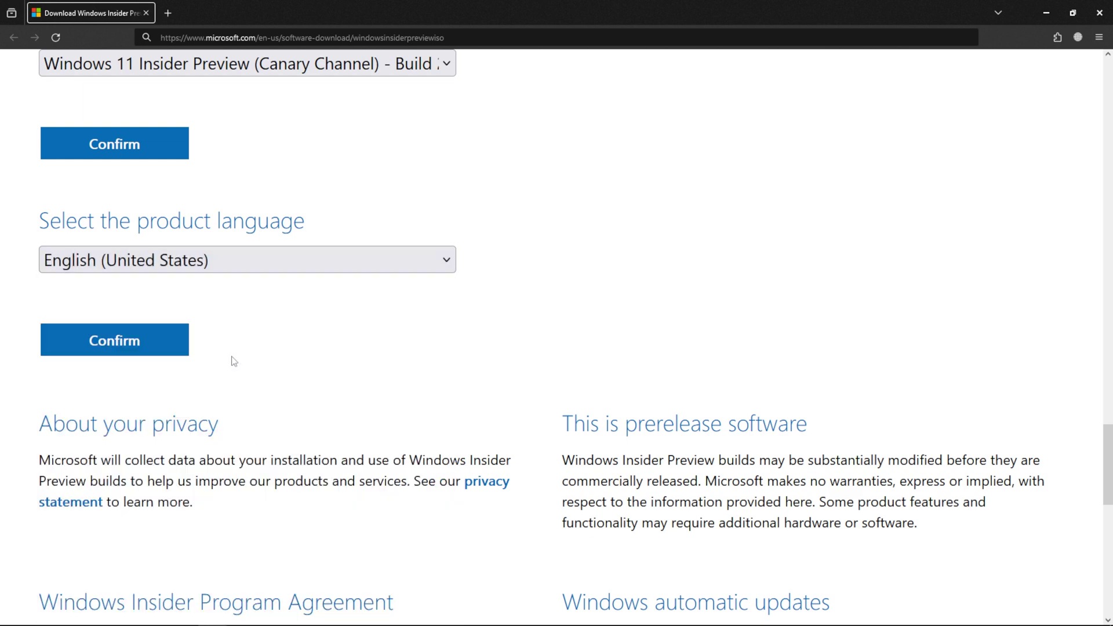
click(146, 340)
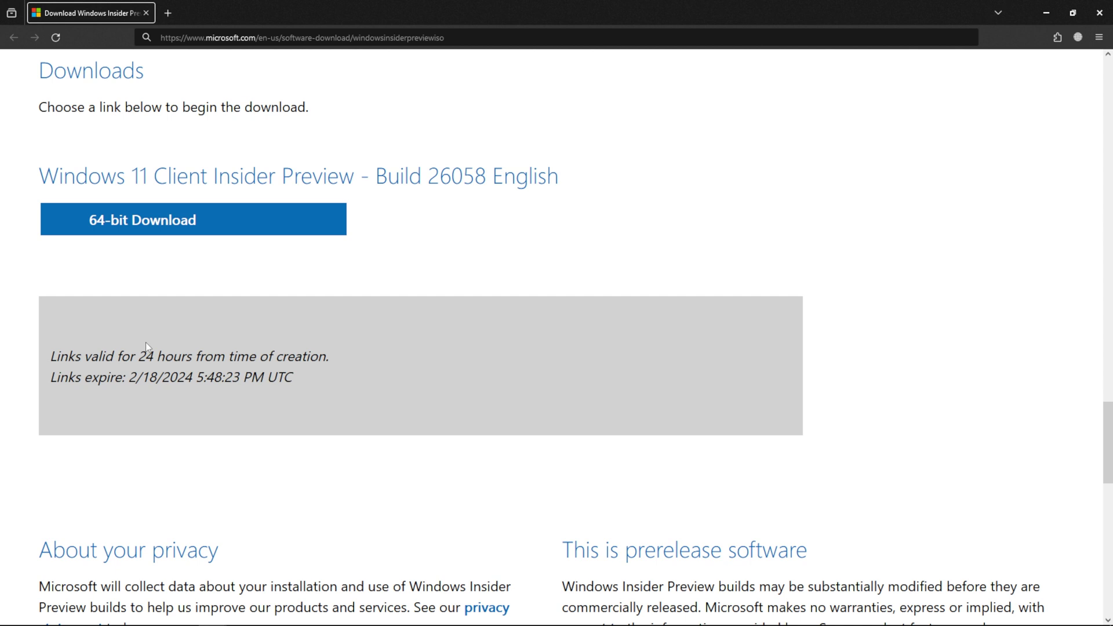
- Start the 64-bit Build 26058 English ISO download from the offered link
click(208, 231)
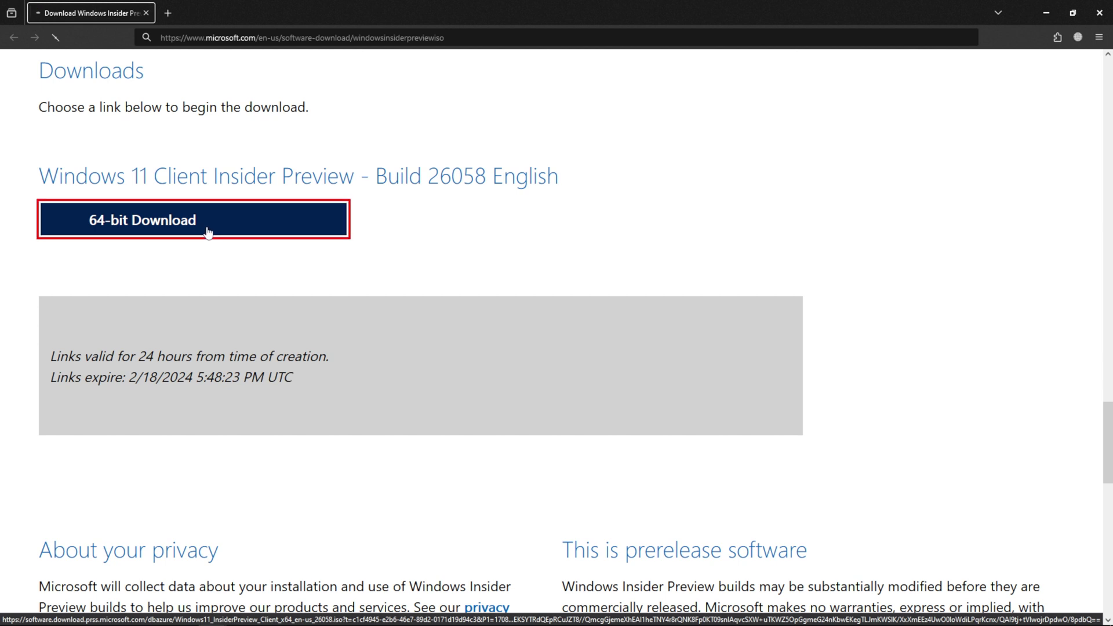